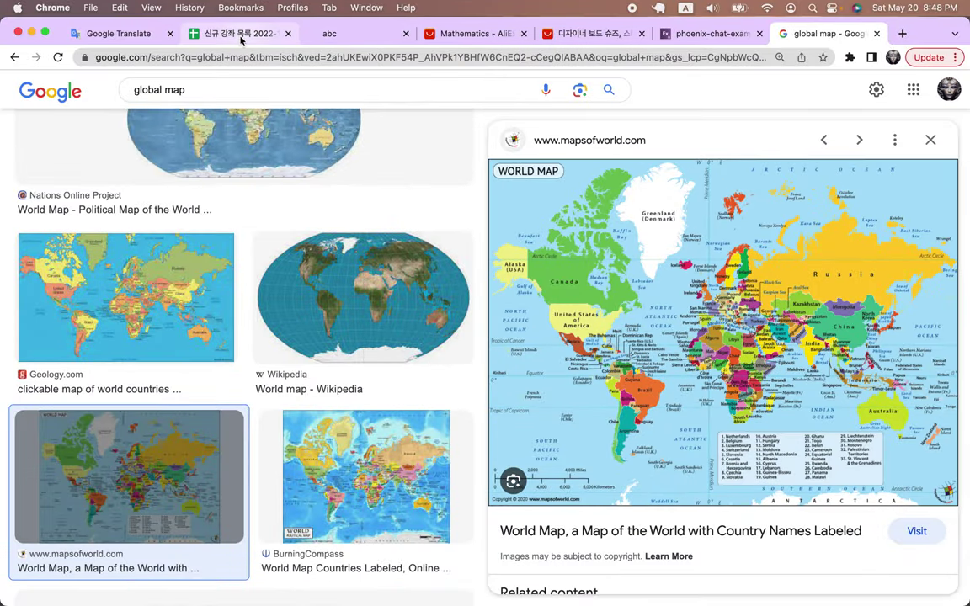
Switch to the course list spreadsheet and append "=> 미국이 물먹은 Situation" after "(4) Defense" in its cell.
click(241, 39)
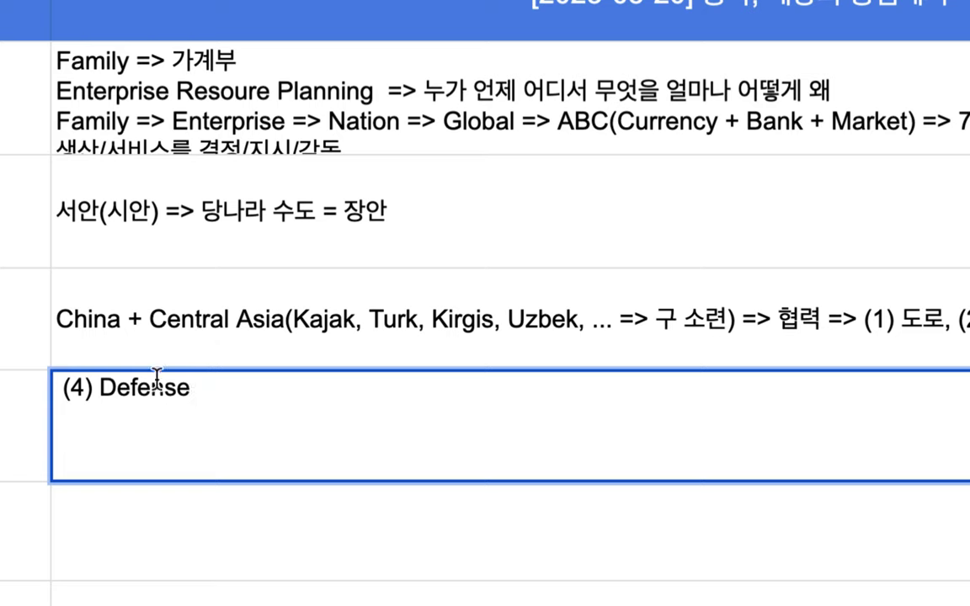
double_click(157, 386)
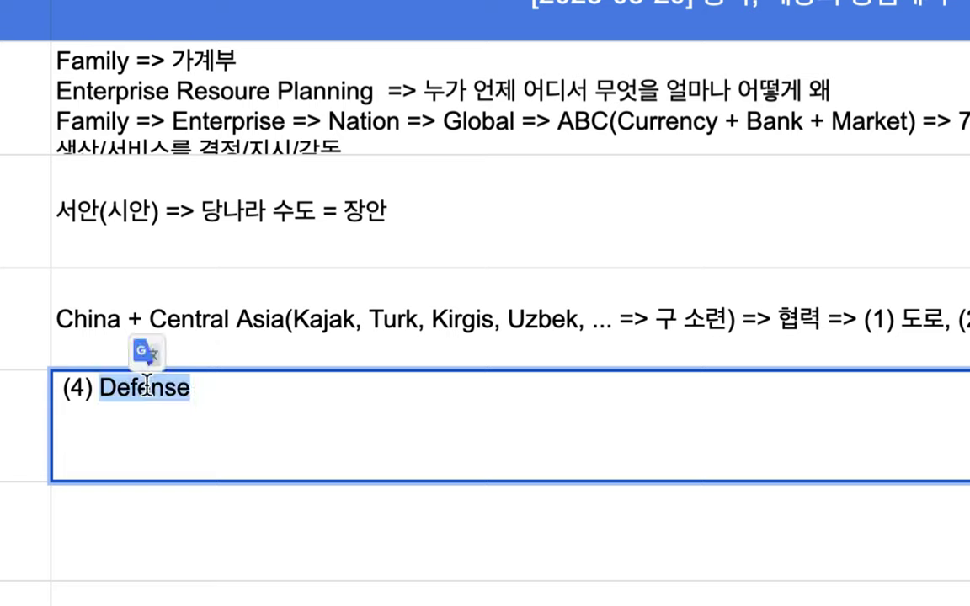
click(194, 392)
text(=> )
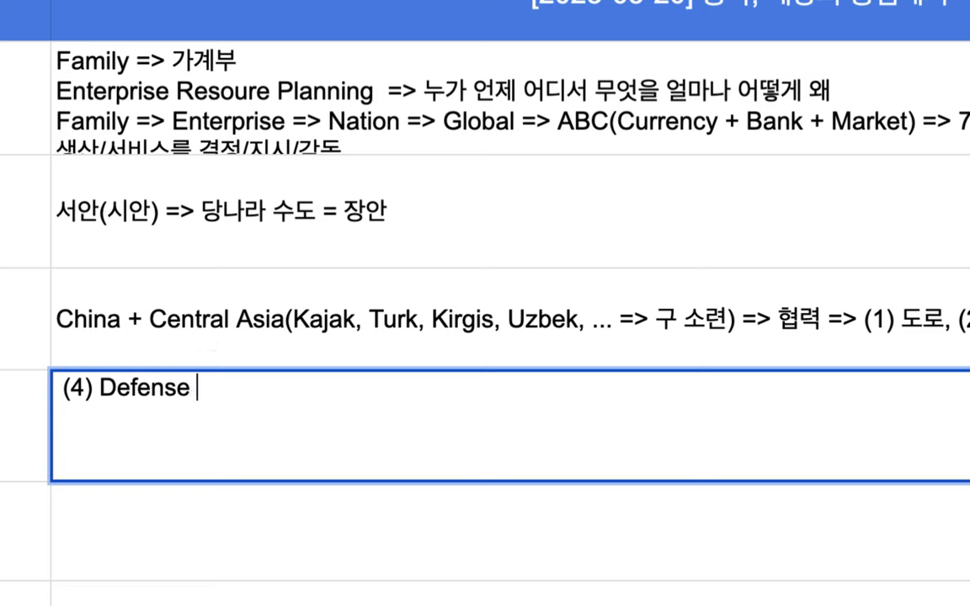
text(미국이 물멕)
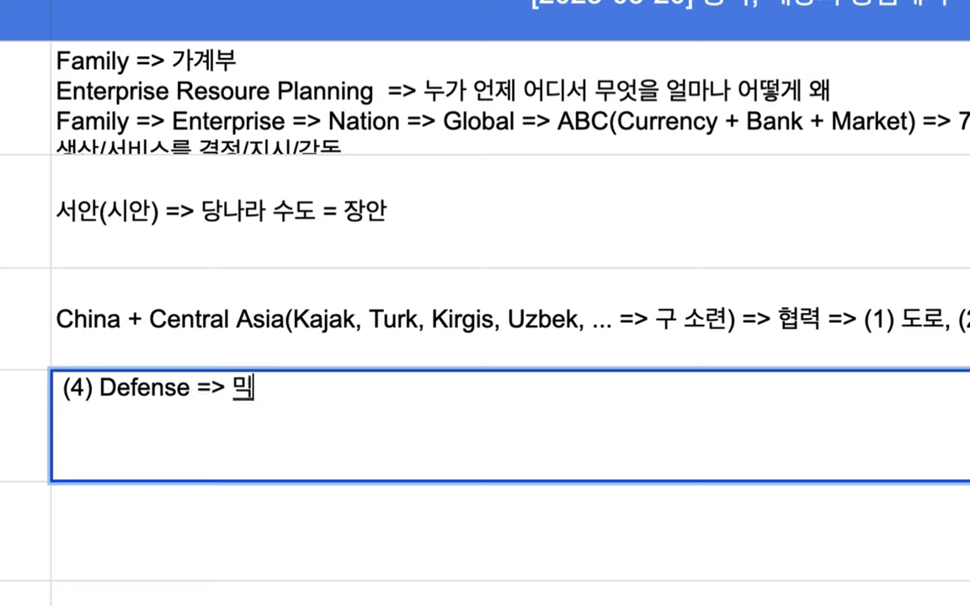
text(은 )
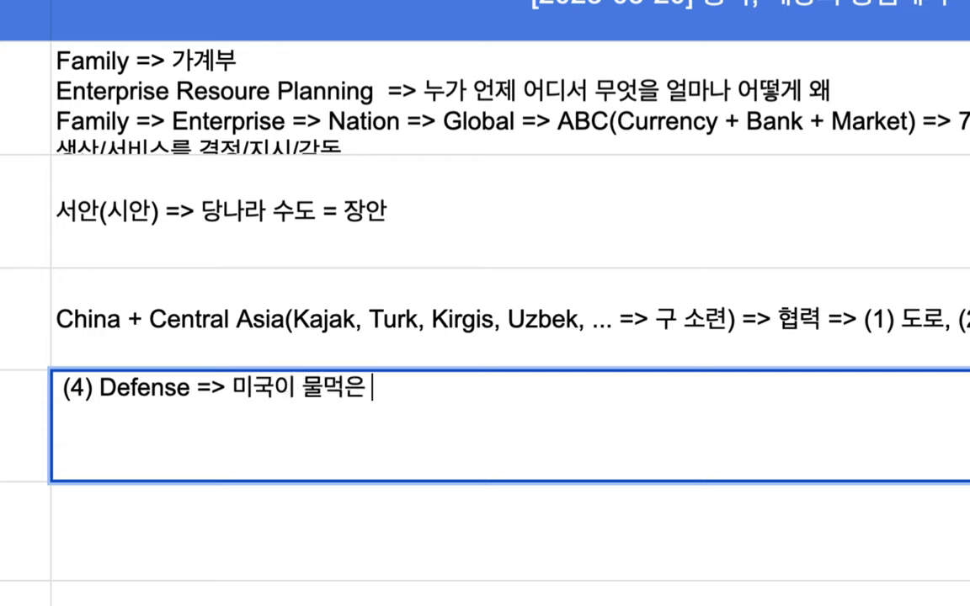
text(Situation)
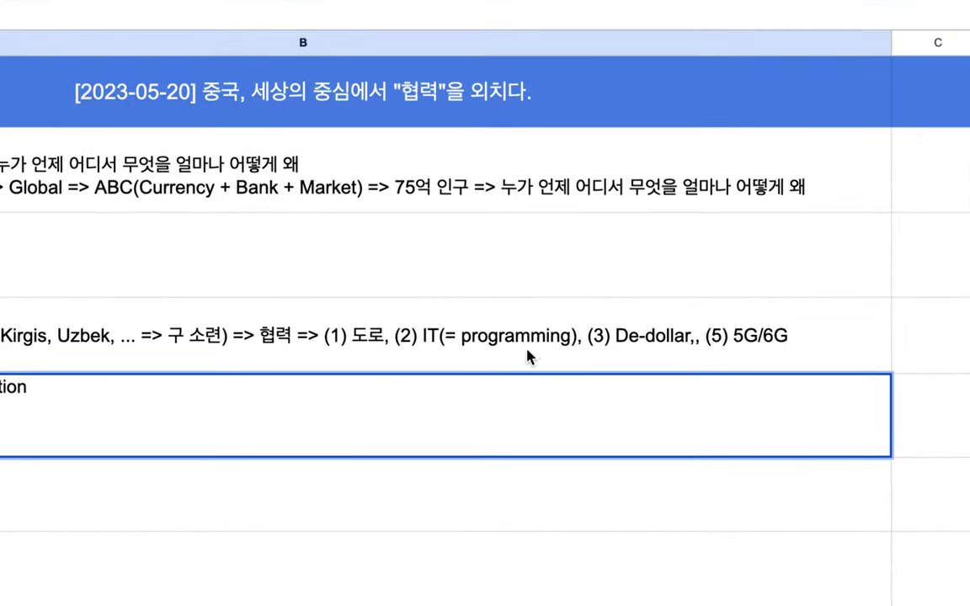
Remove the extra comma after "De-dollar" in the China + Central Asia cell and renumber the 5G/6G item as (4).
click(530, 354)
double_click(709, 329)
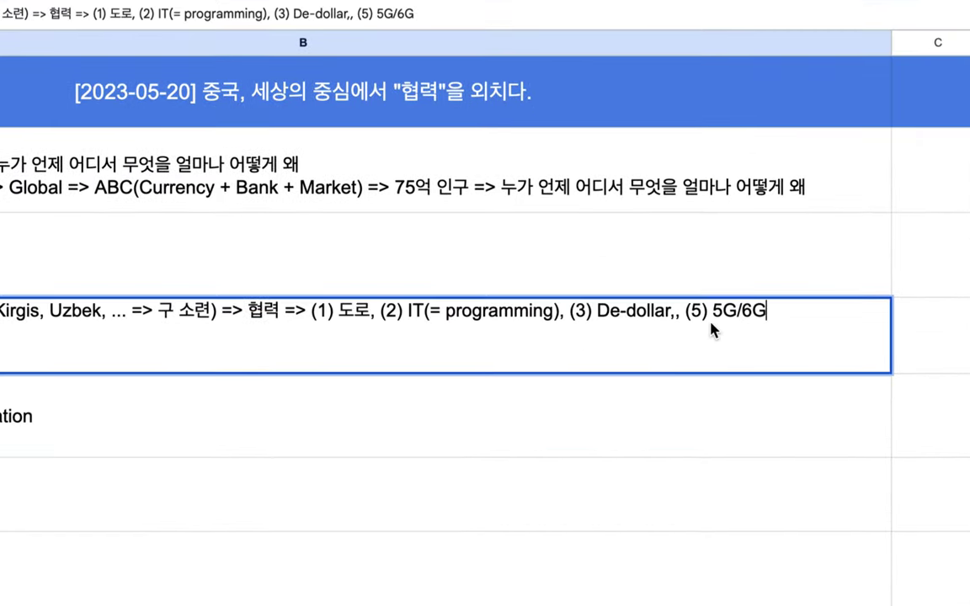
key(BackSpace)
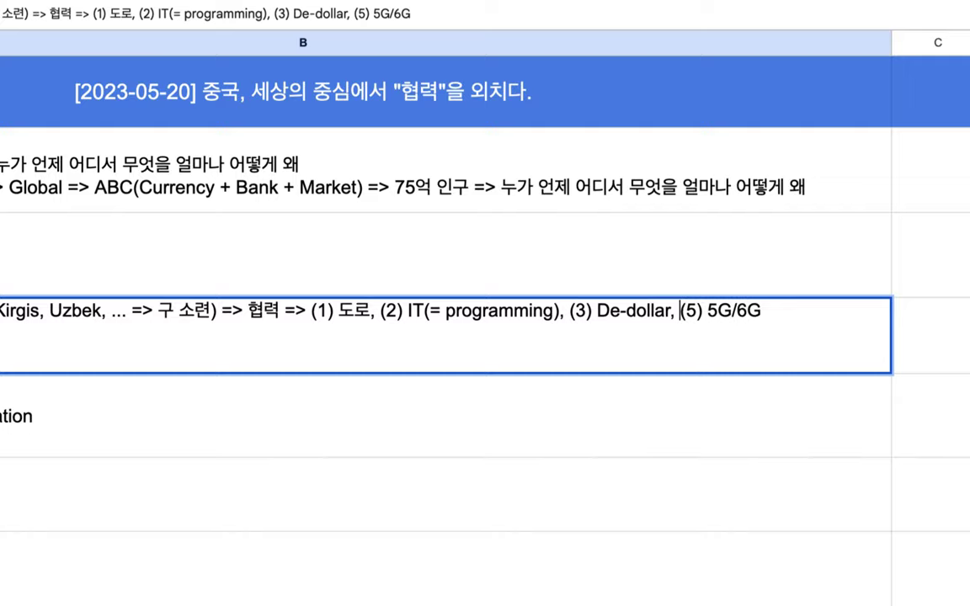
key(Delete)
text(4)
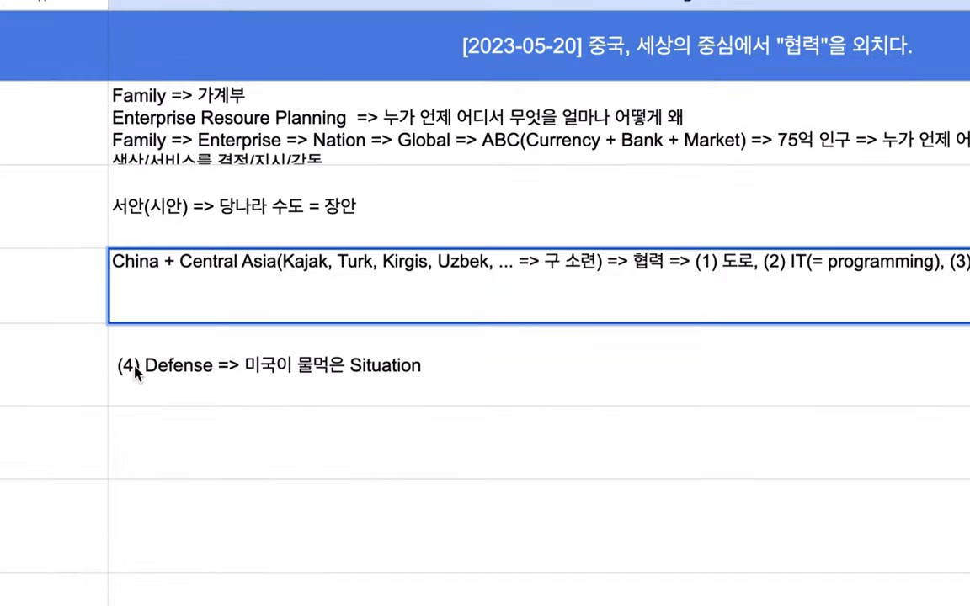
Renumber the Defense item in the row below the China + Central Asia cell as (5).
double_click(135, 385)
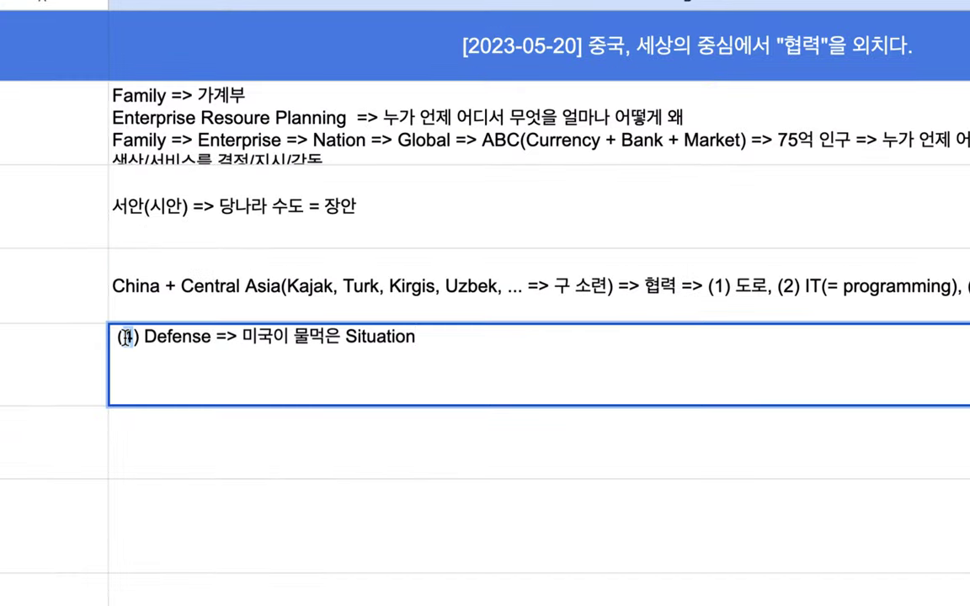
double_click(127, 336)
text(5)
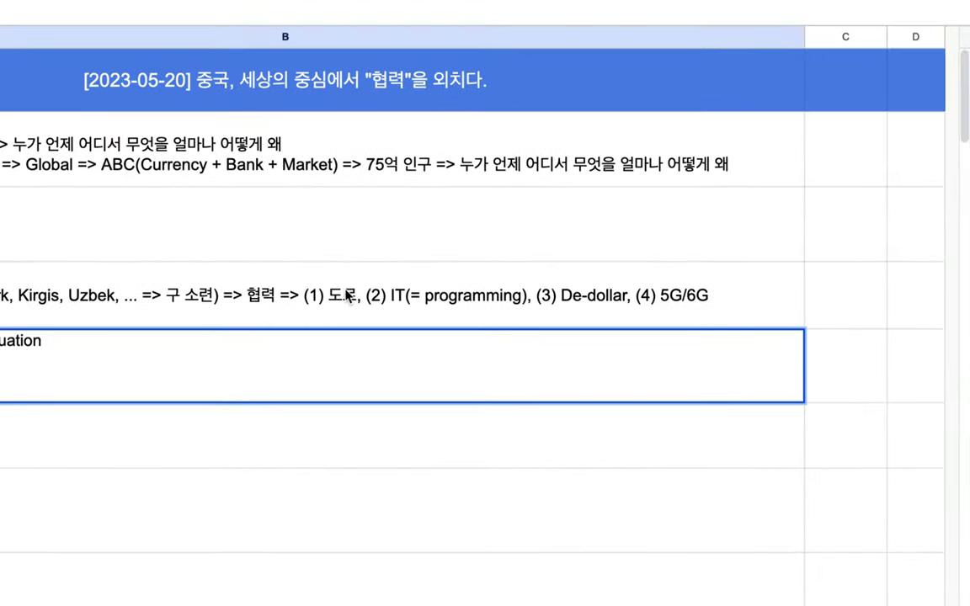
Add "(Logistics)" directly after "도로" in the China + Central Asia cell.
double_click(347, 294)
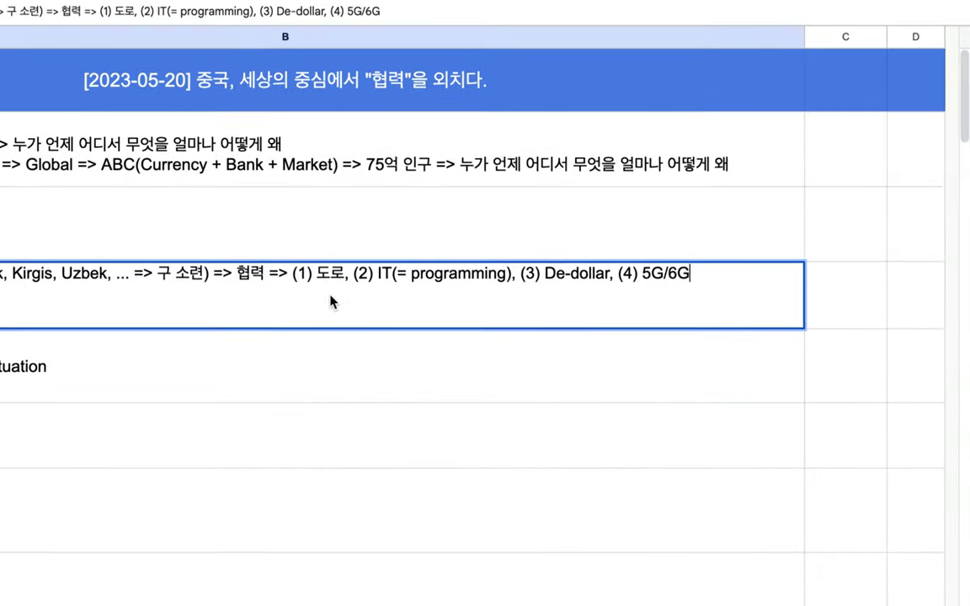
click(348, 268)
text(()
text(Logistics)
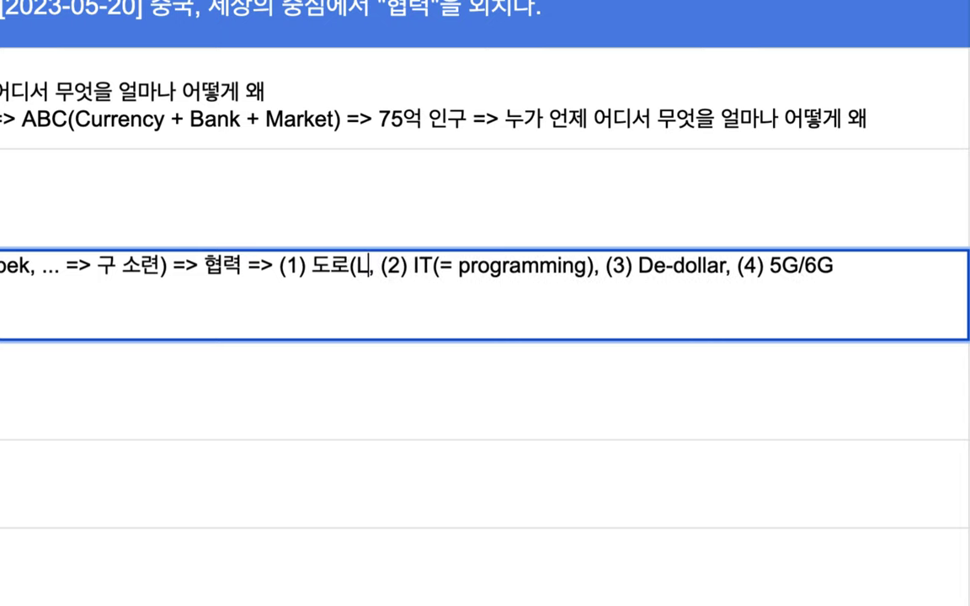
key(BackSpace)
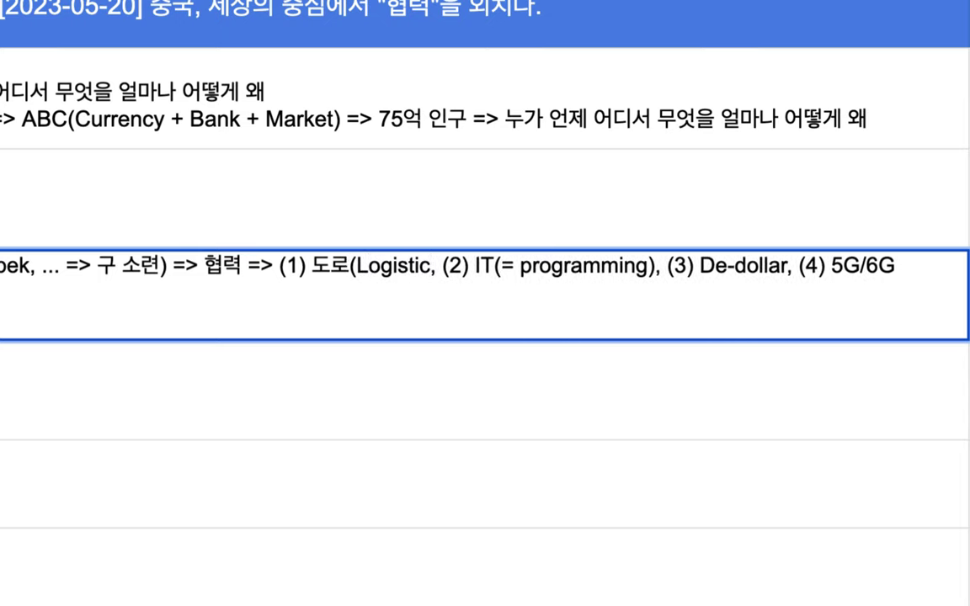
text(s))
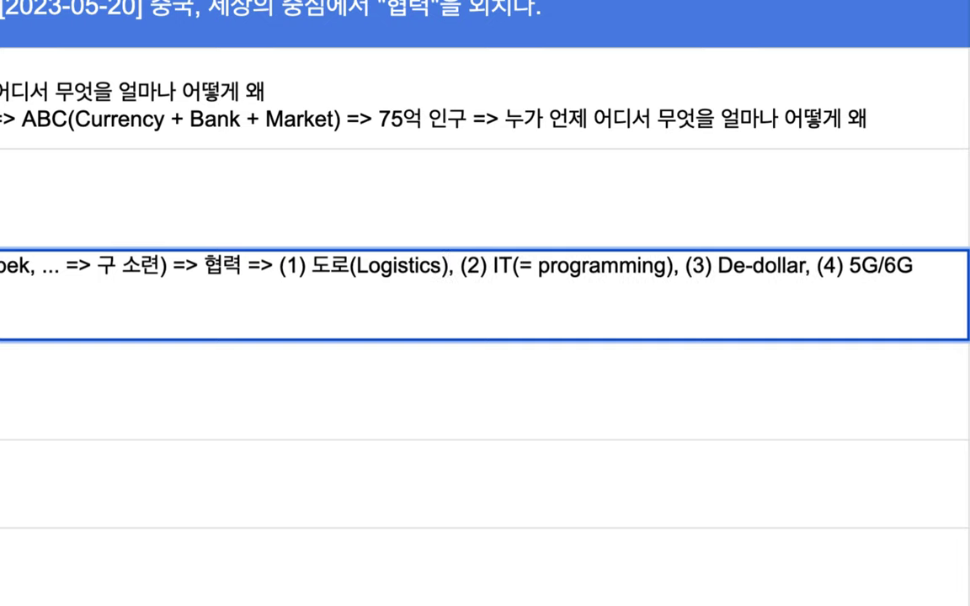
Replace "programming" in the IT item's parentheses with "Google, Amazon, Apple, MS".
drag(481, 268, 681, 270)
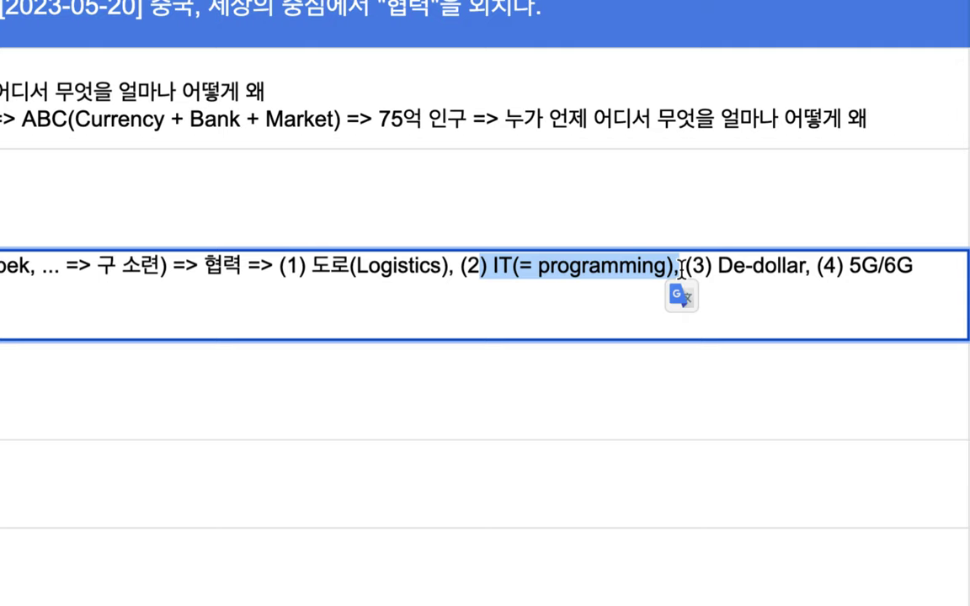
drag(661, 266, 584, 266)
double_click(585, 266)
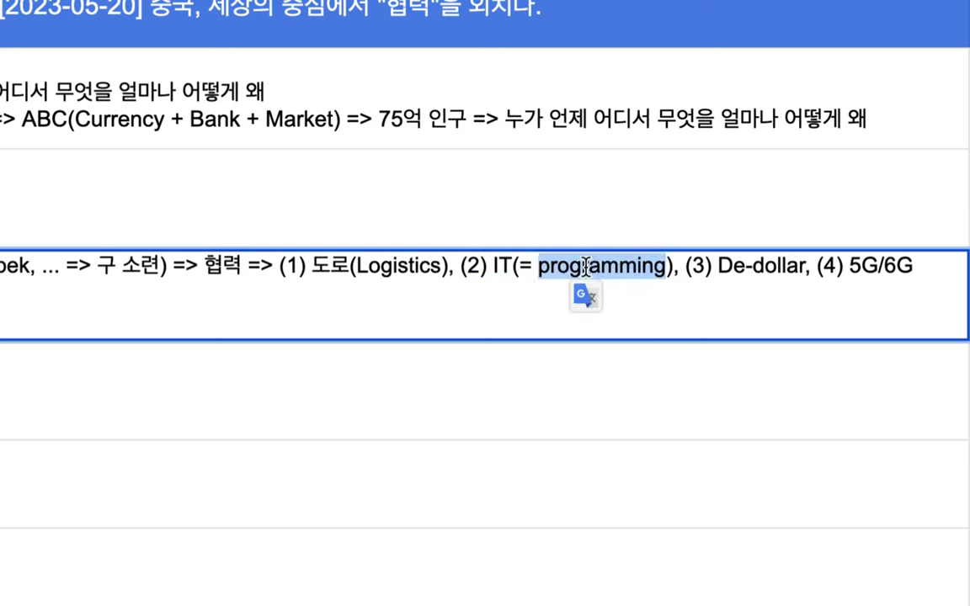
text(Google, Am)
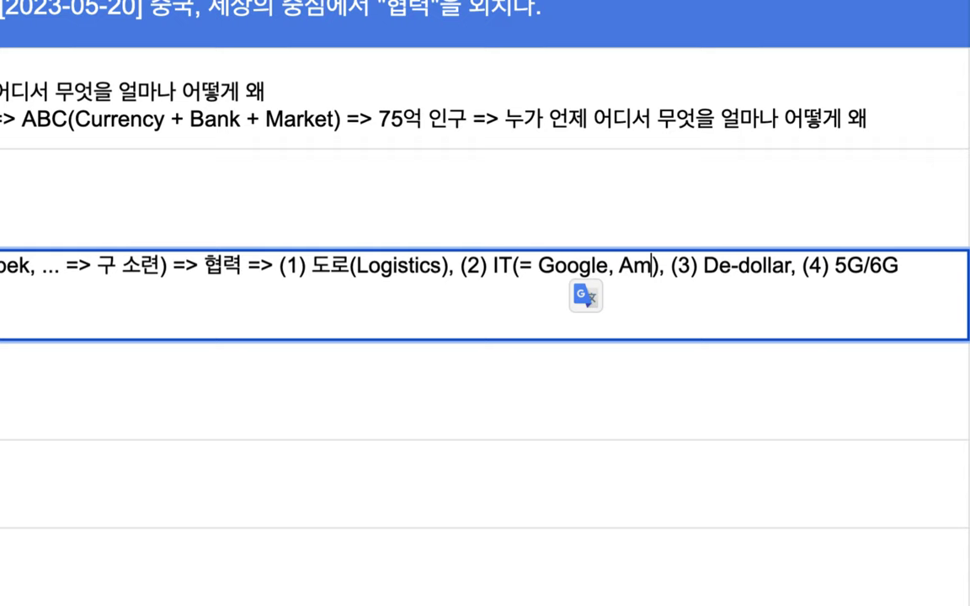
text(azon, )
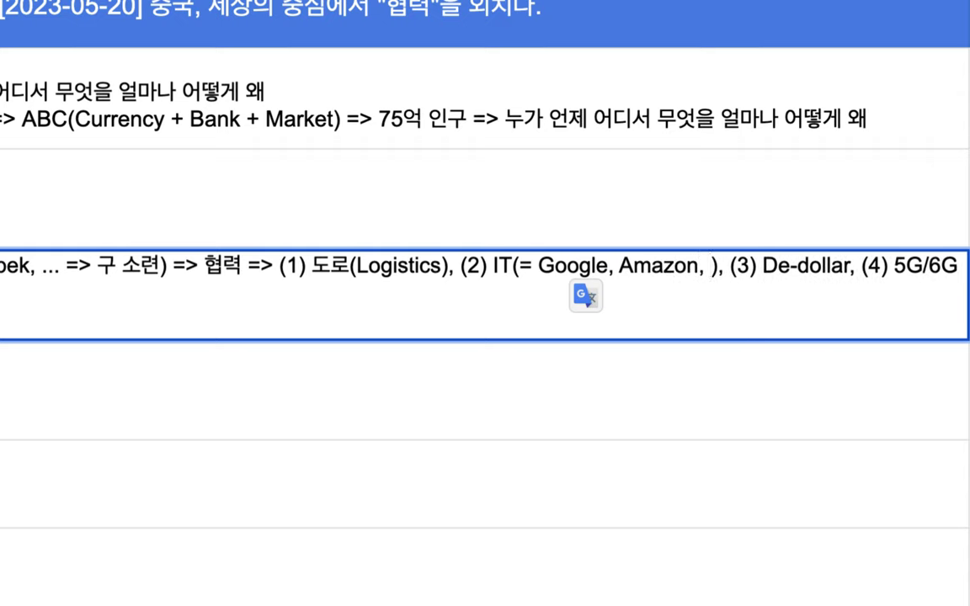
text(Apple, )
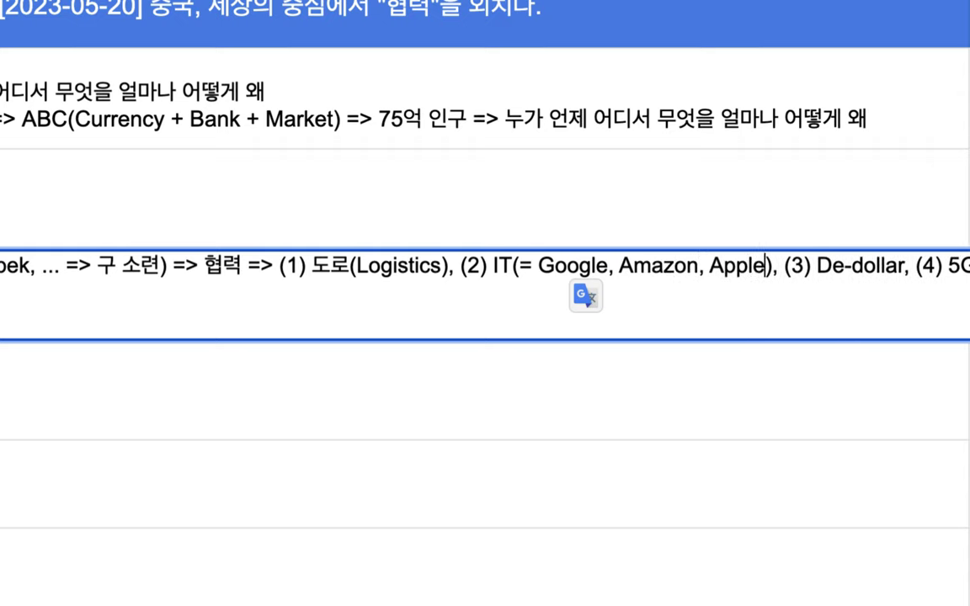
text(MS)
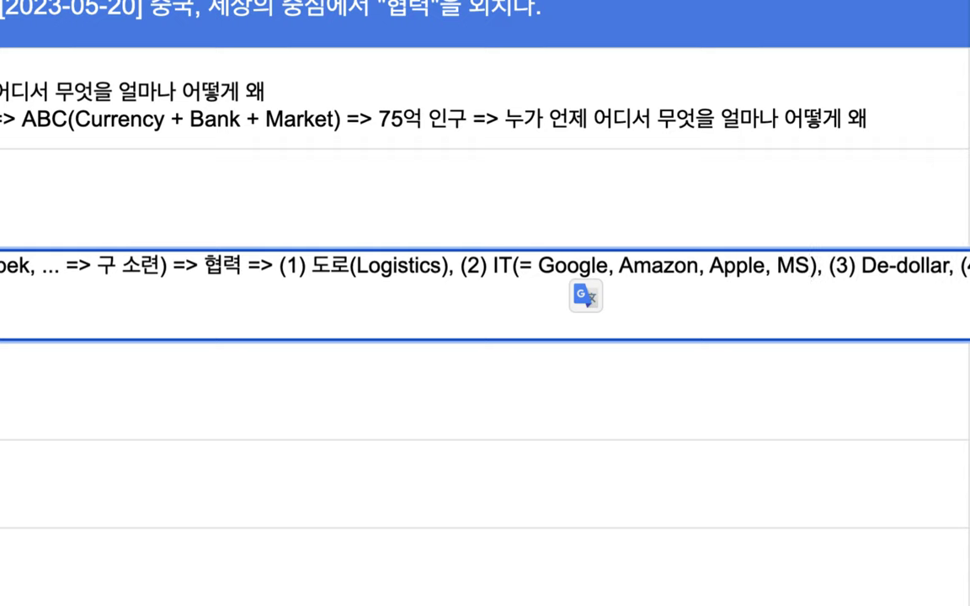
drag(538, 266, 813, 267)
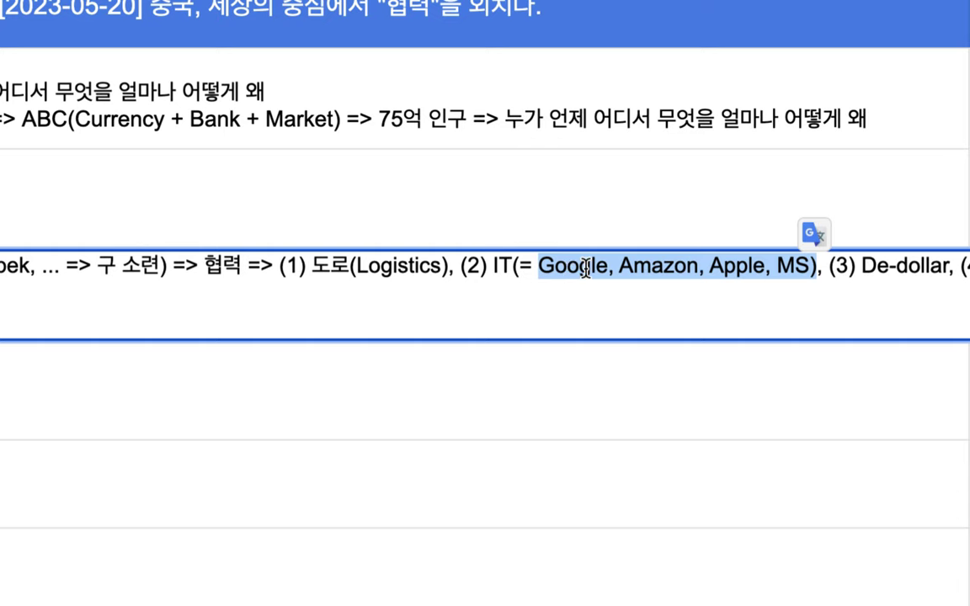
click(697, 270)
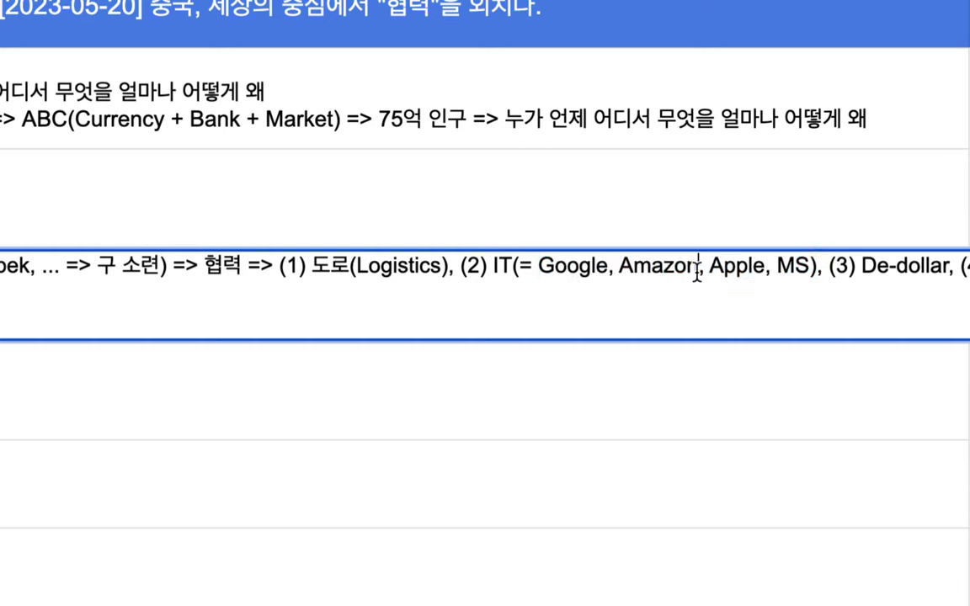
double_click(784, 266)
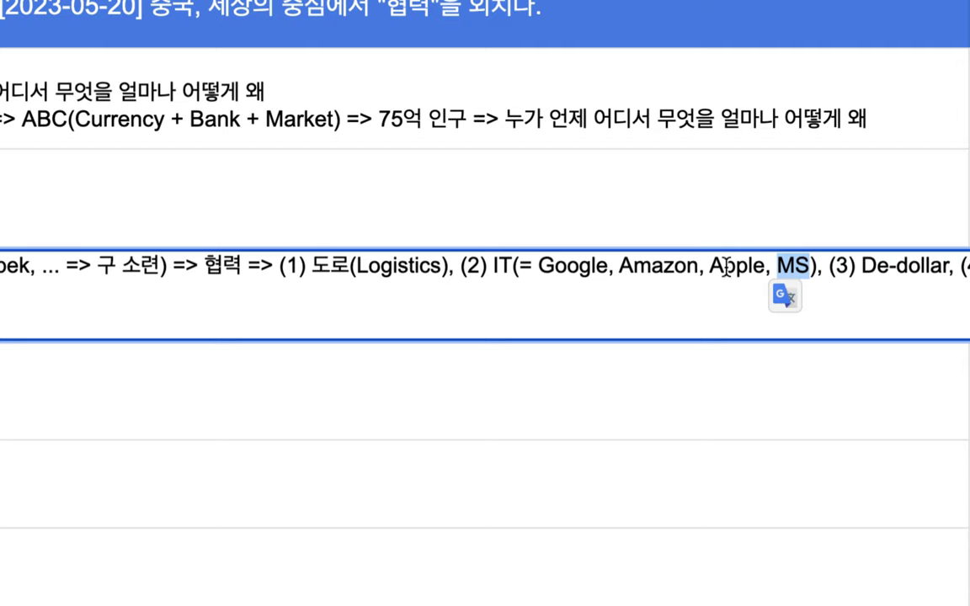
double_click(739, 266)
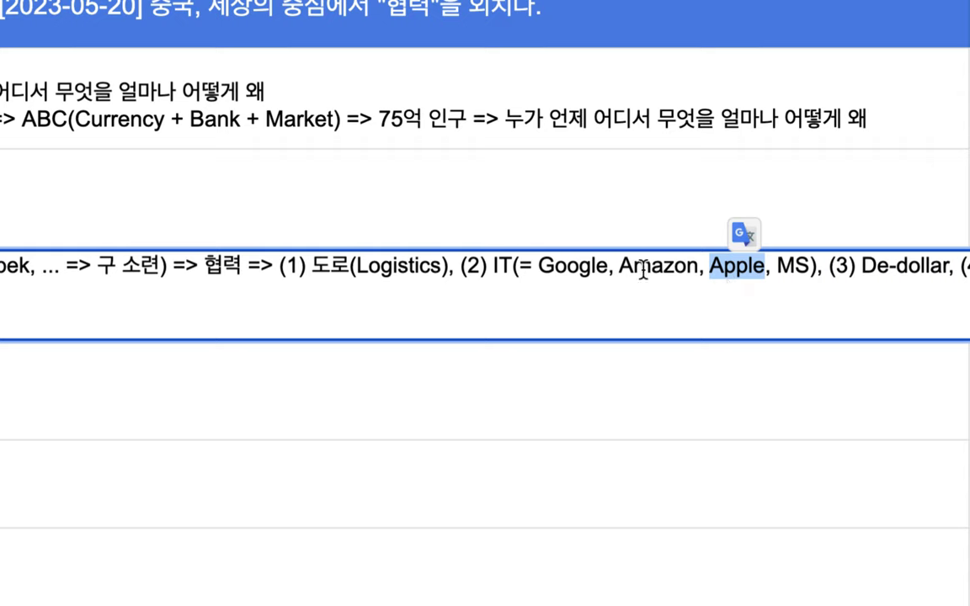
click(538, 266)
drag(539, 266, 806, 268)
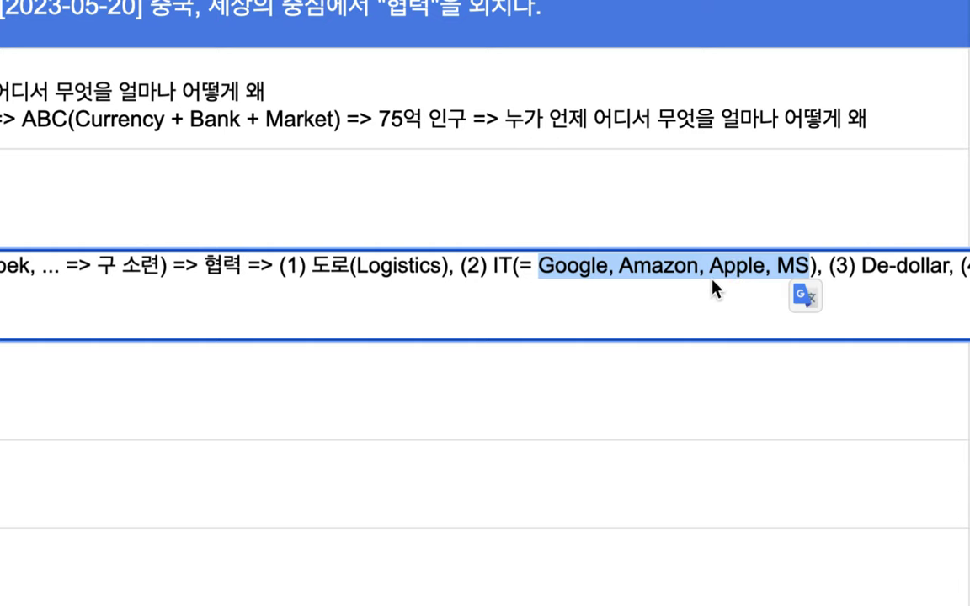
drag(490, 265, 796, 267)
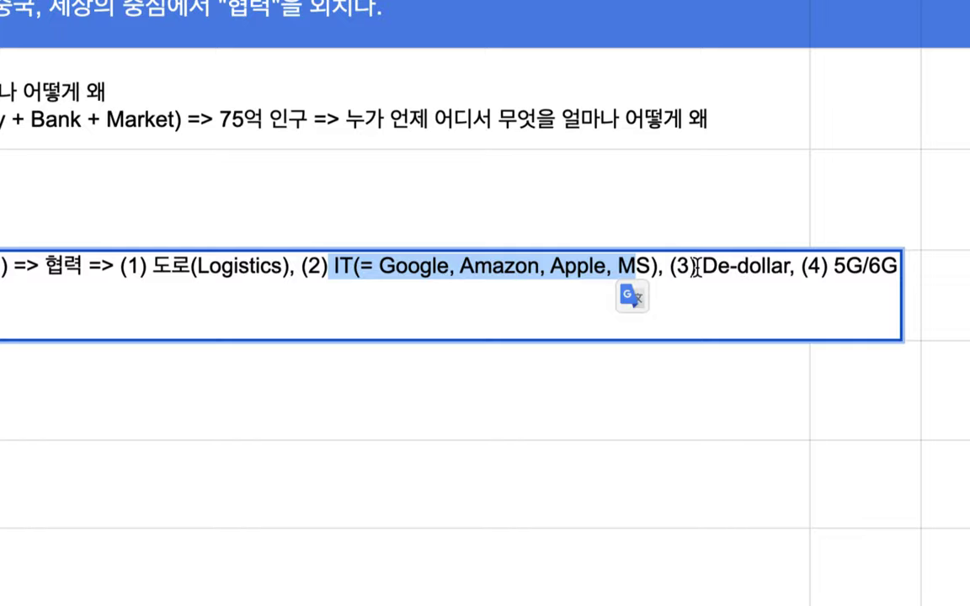
drag(859, 267, 930, 269)
drag(771, 269, 790, 276)
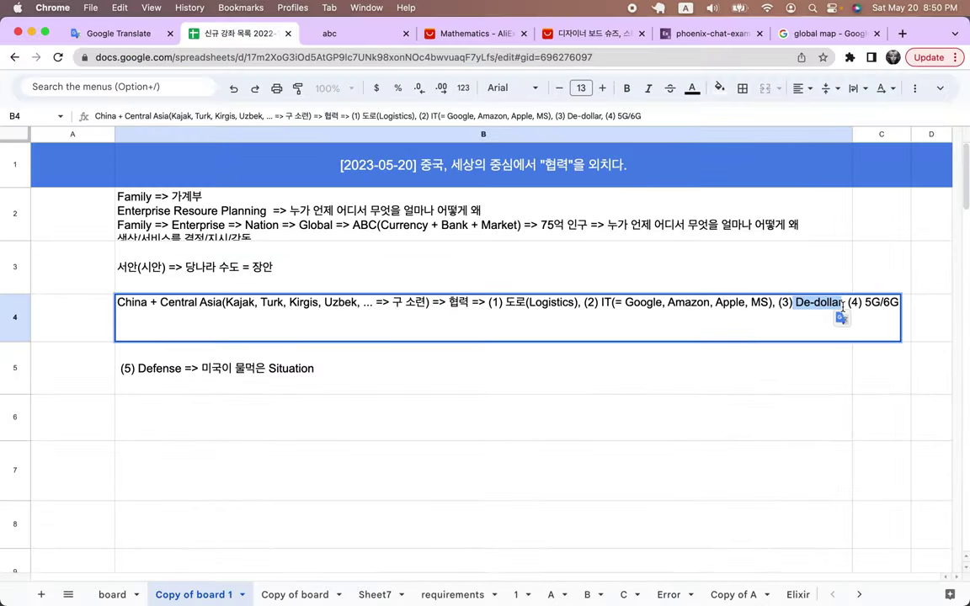
Finish editing the China + Central Asia cell and view the world map in the "global map" image results.
click(780, 273)
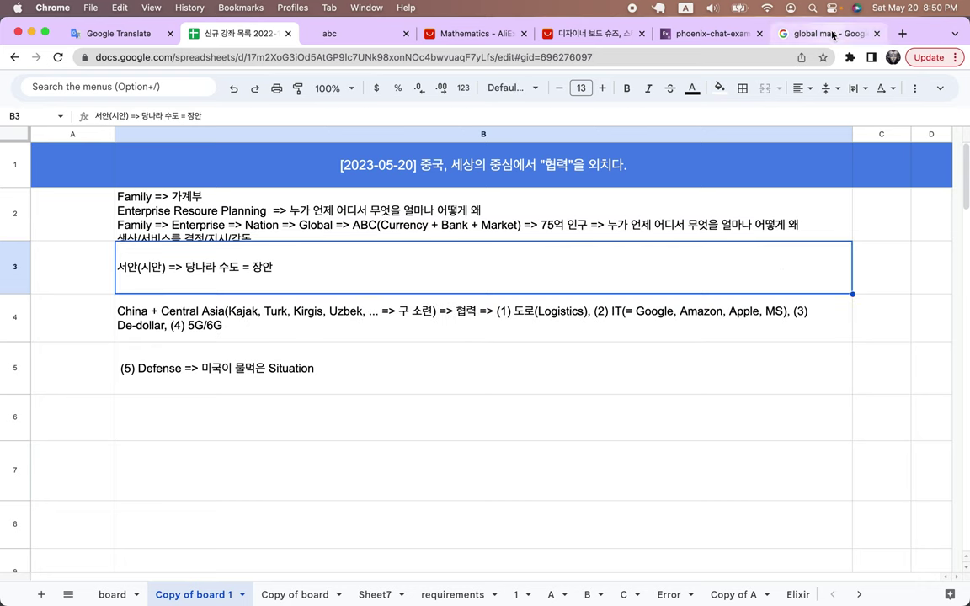
click(796, 34)
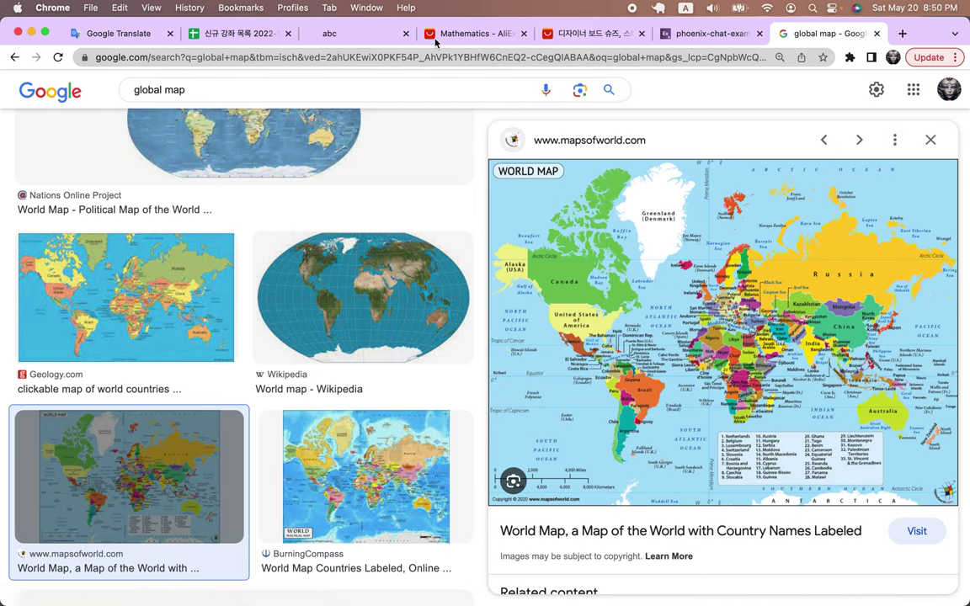
Return to the spreadsheet and append "(= China)" after "5G/6G" in the China + Central Asia cell.
click(249, 34)
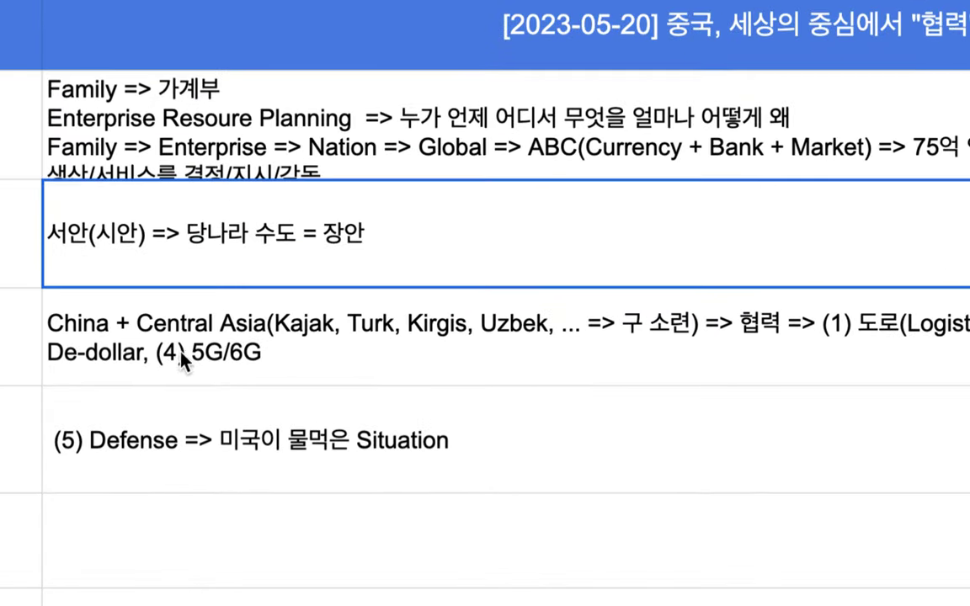
click(227, 363)
double_click(244, 360)
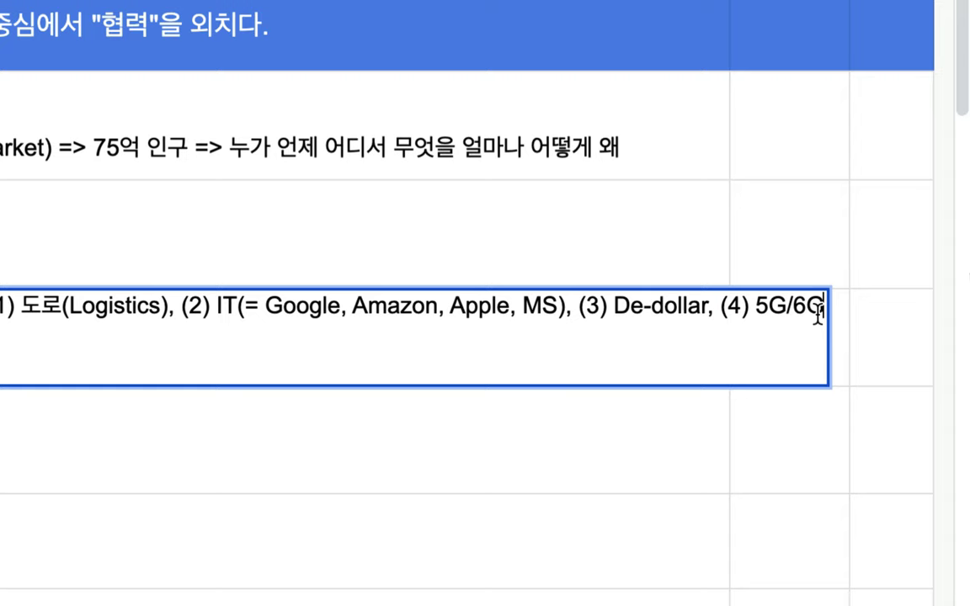
text((= )
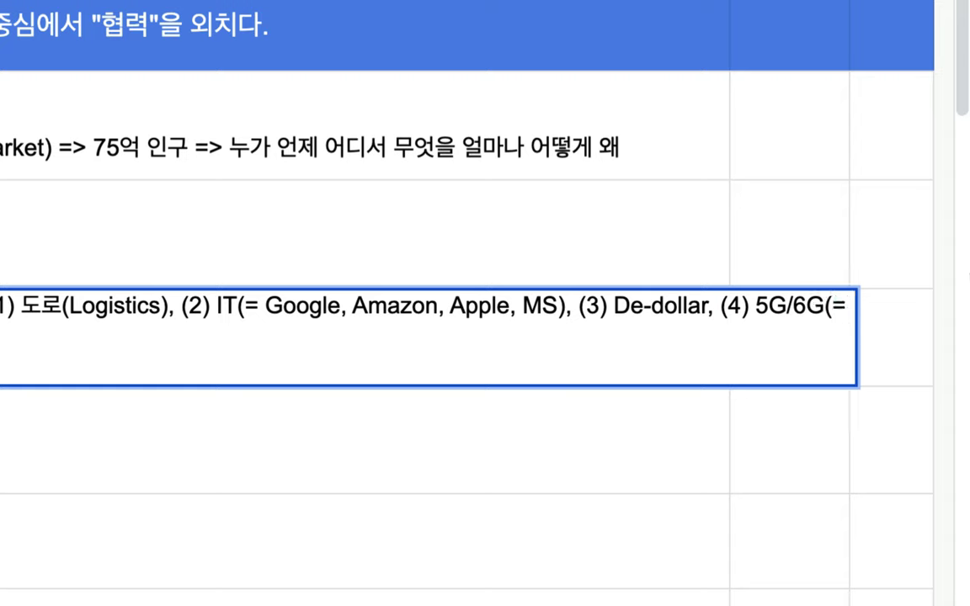
text(China)
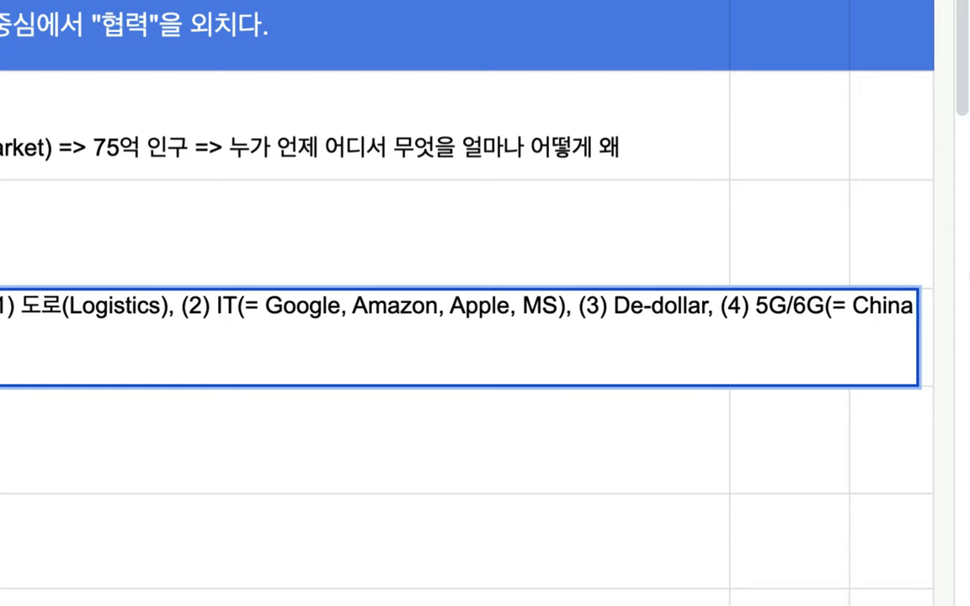
text())
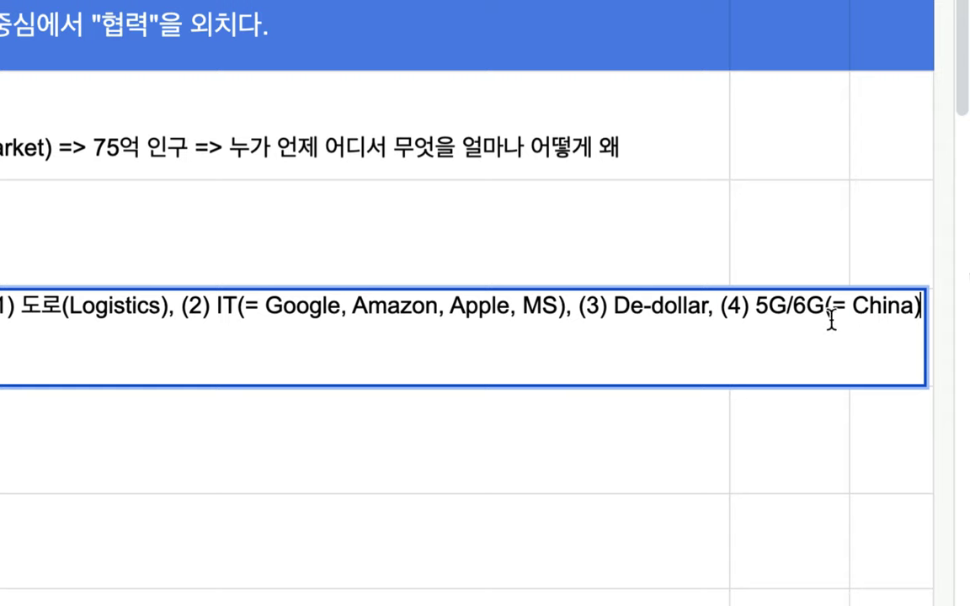
Highlight "5G/6G", the IT company names and the run of items (2) to (4) in the China + Central Asia cell.
drag(756, 306, 825, 308)
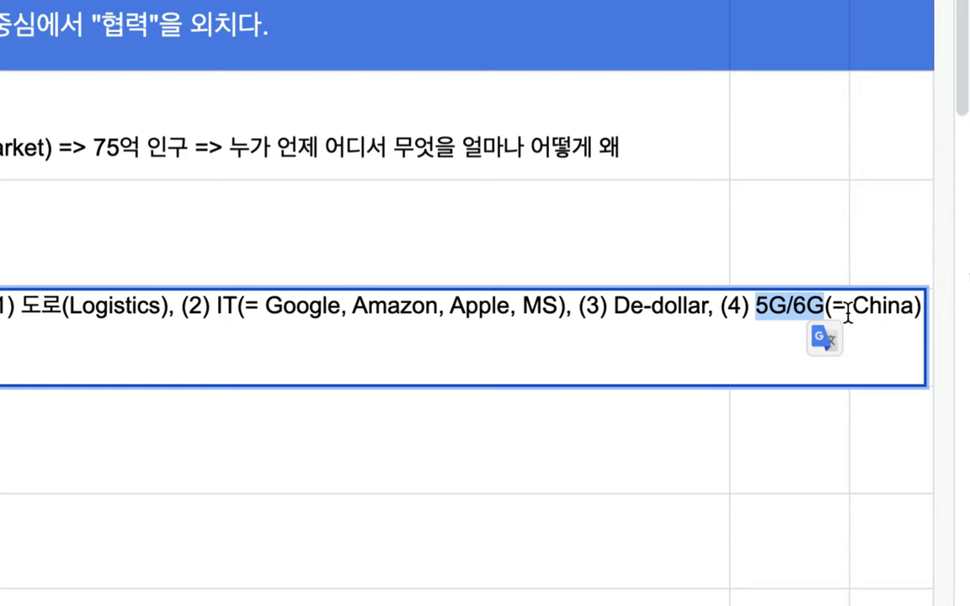
drag(283, 305, 552, 299)
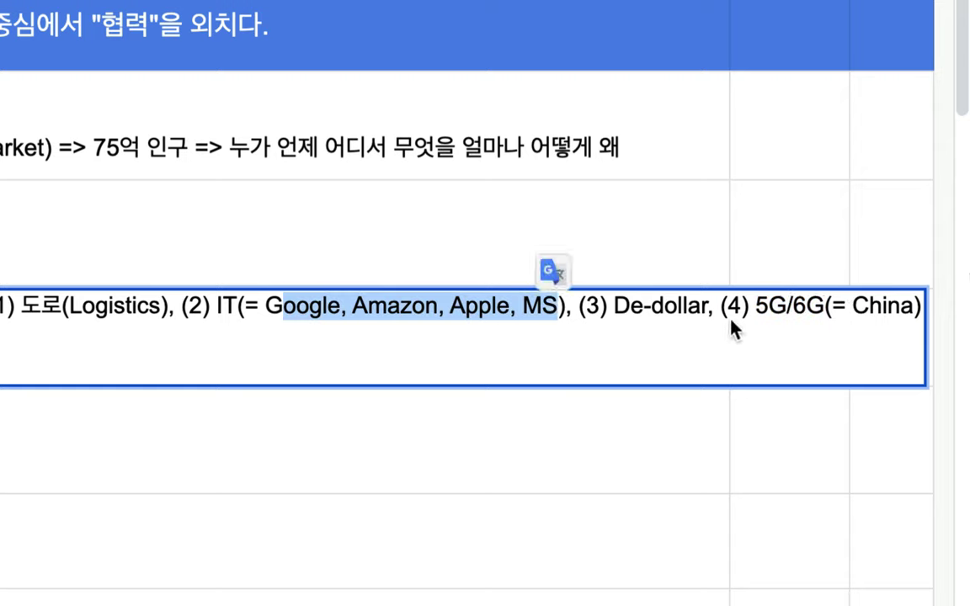
drag(829, 305, 182, 304)
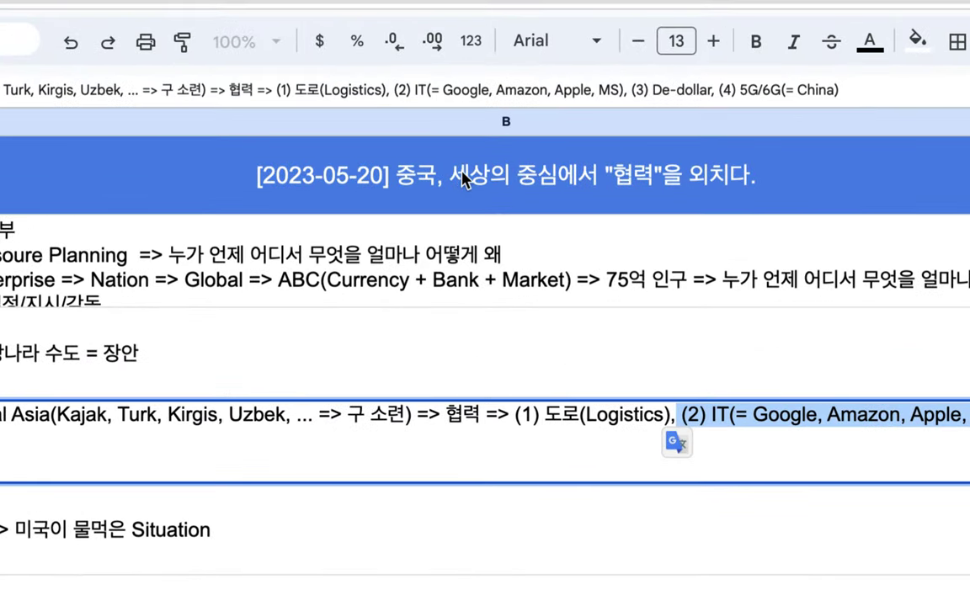
Highlight the word "협력" inside the title in B1 and leave the title cell.
double_click(464, 179)
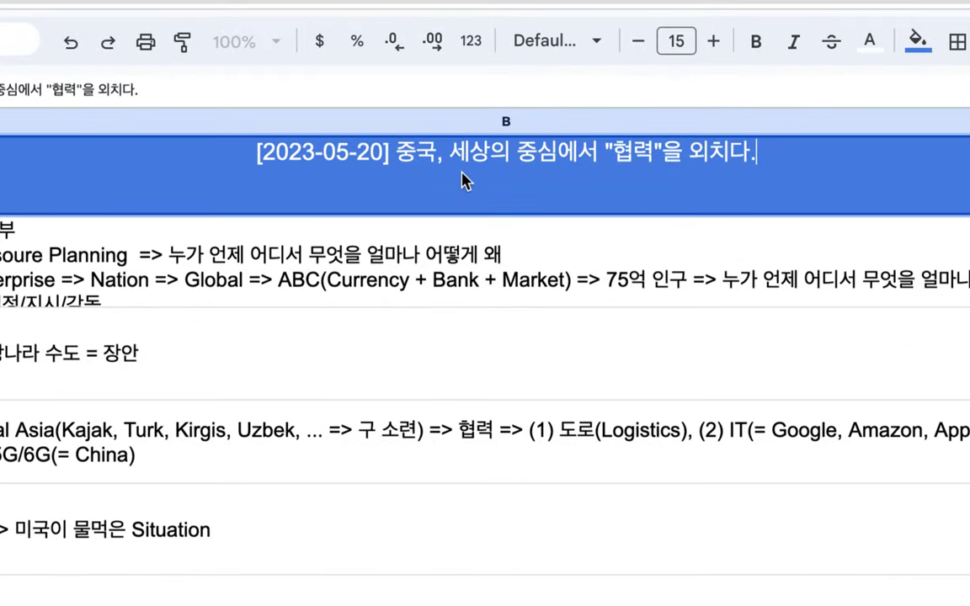
drag(447, 153, 659, 156)
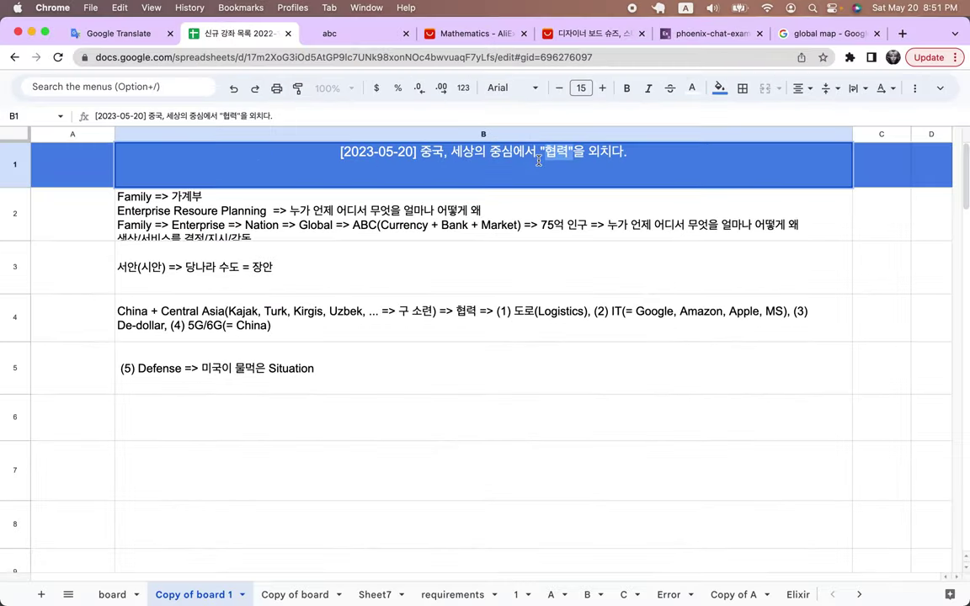
click(221, 547)
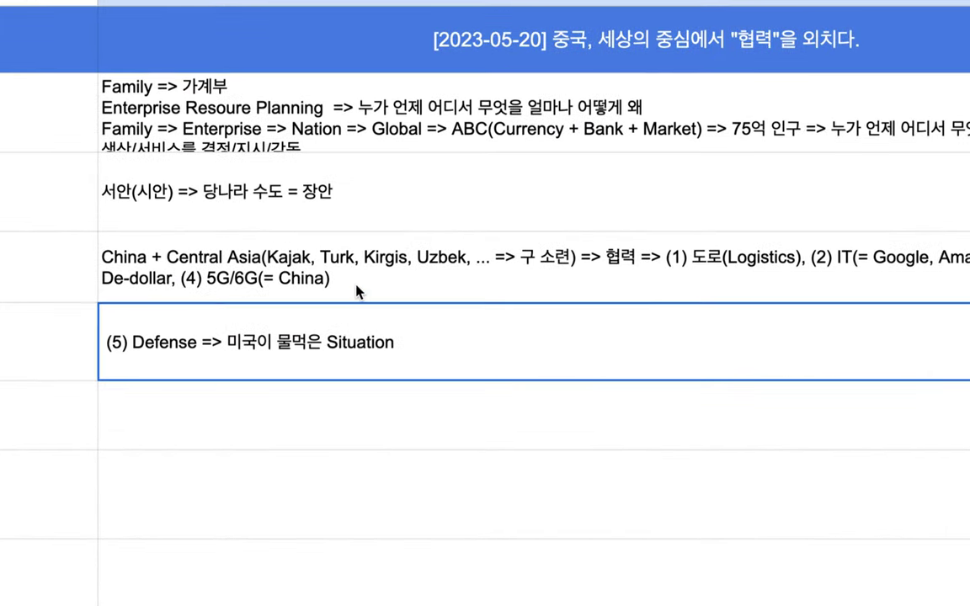
Reopen the China + Central Asia cell and highlight its whole text, followed by only "Google, Amazon, Apple, MS".
click(329, 290)
double_click(410, 253)
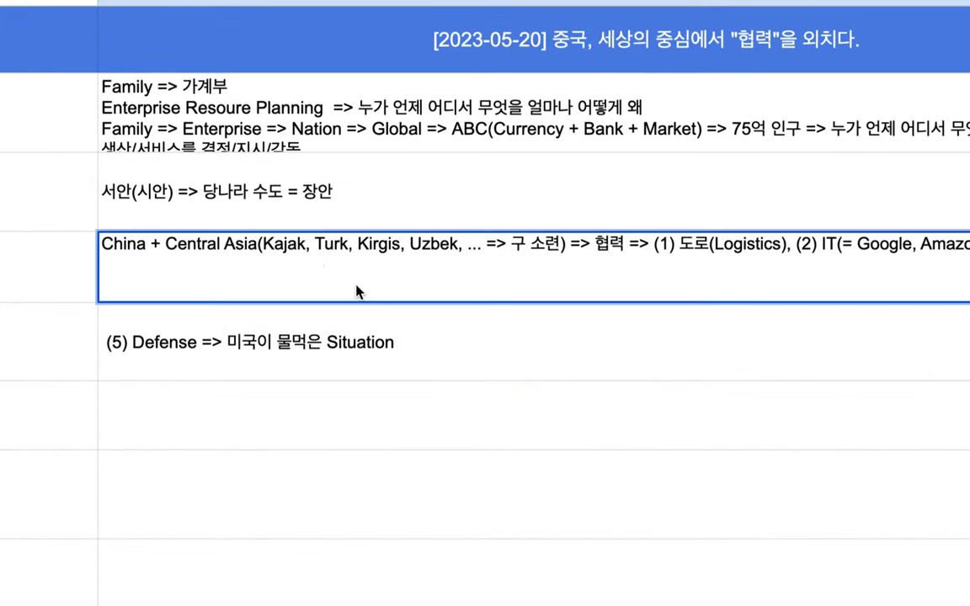
triple_click(411, 244)
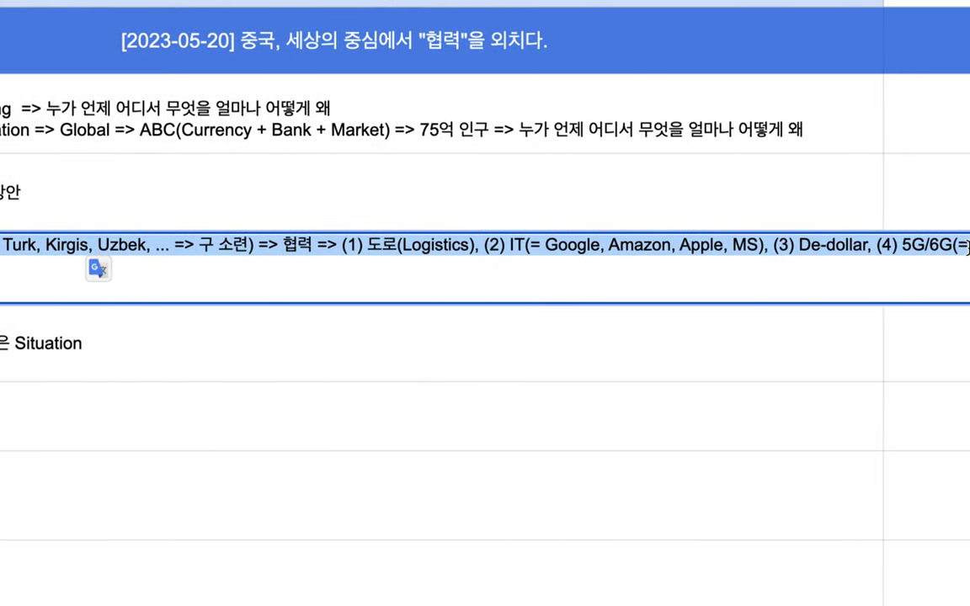
click(610, 249)
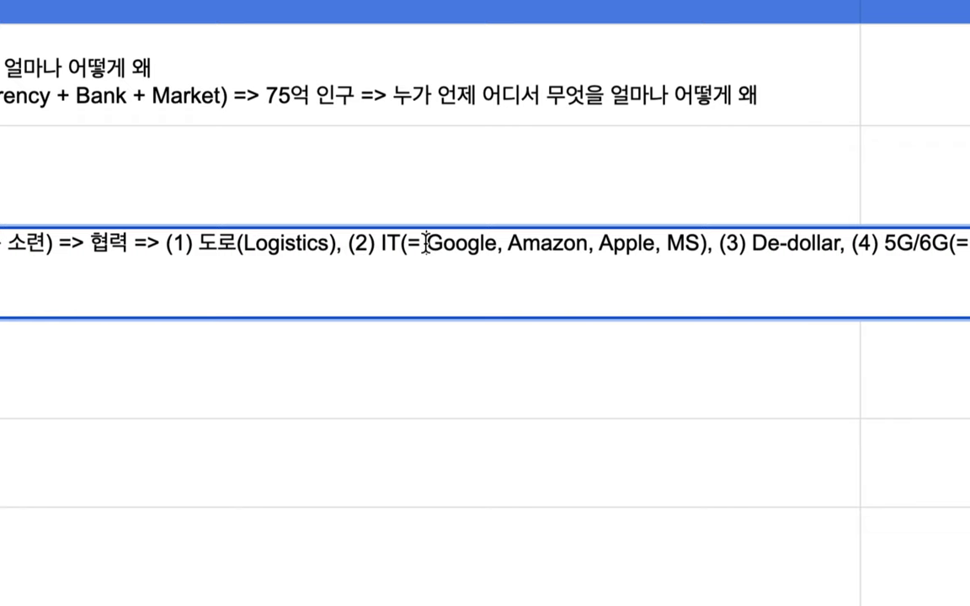
drag(426, 244, 695, 246)
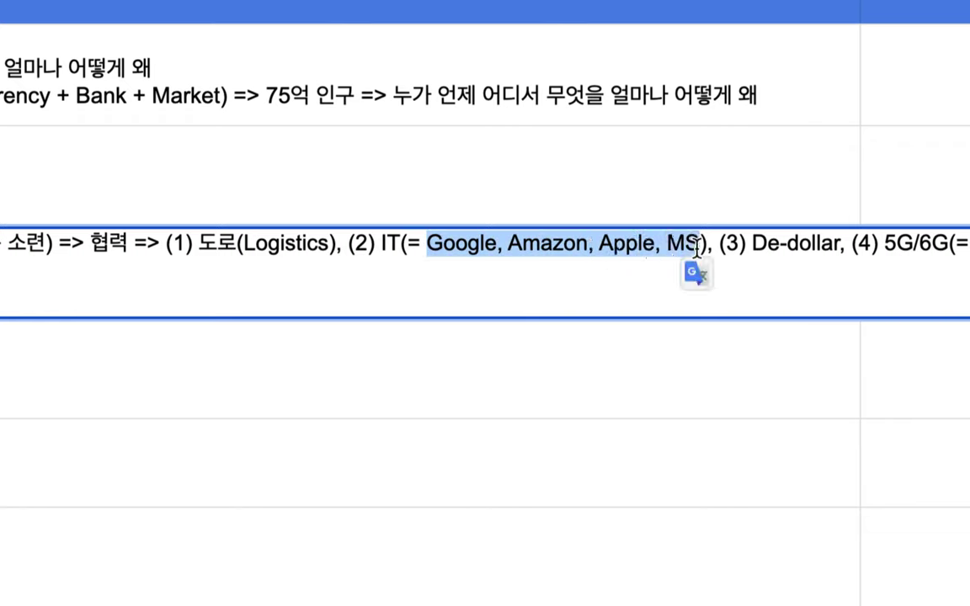